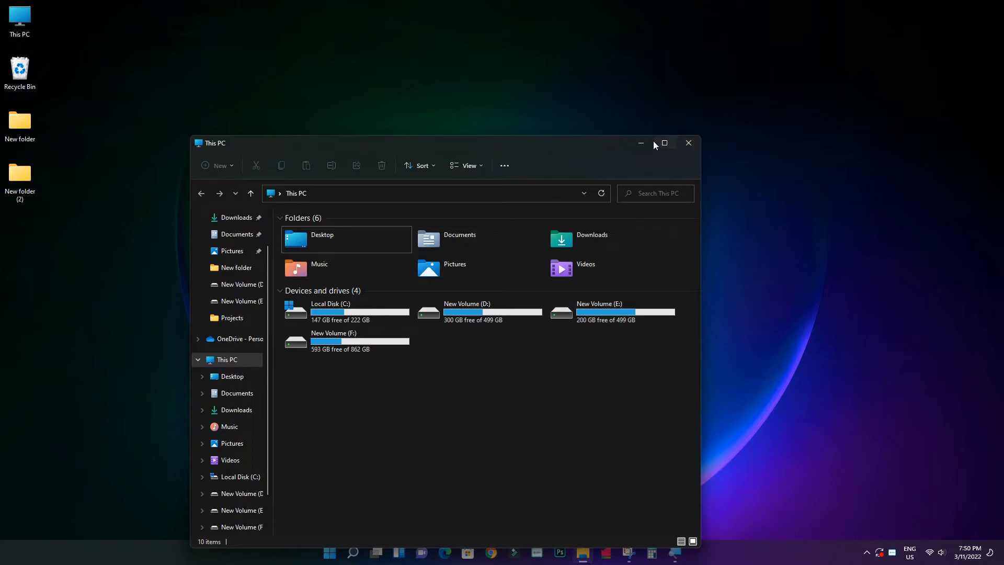
Minimise the This PC window, open Computer Management for this computer, and show Disk Management in a maximised window
{"action": "left_click", "coordinate": [642, 147]}
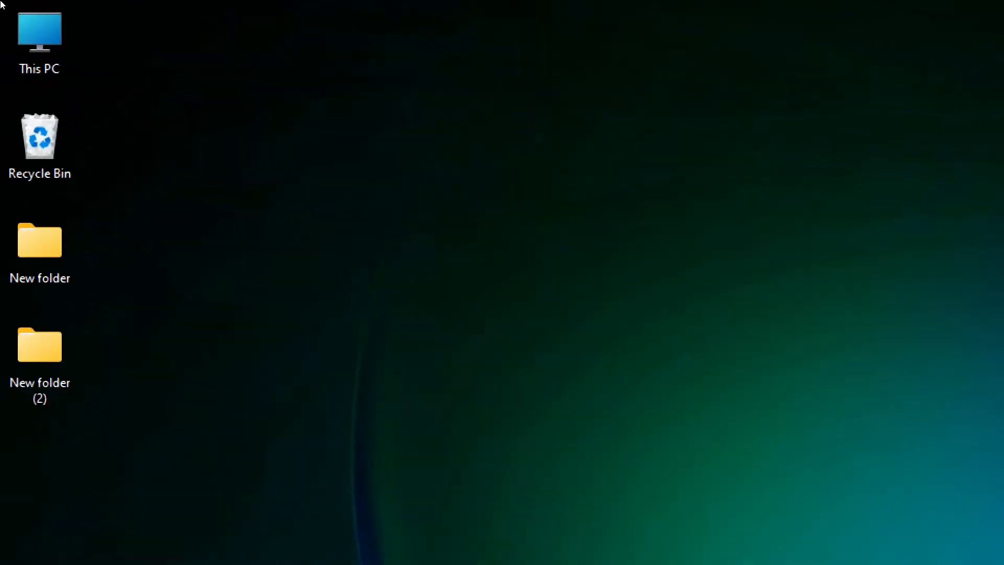
{"action": "right_click", "coordinate": [11, 16]}
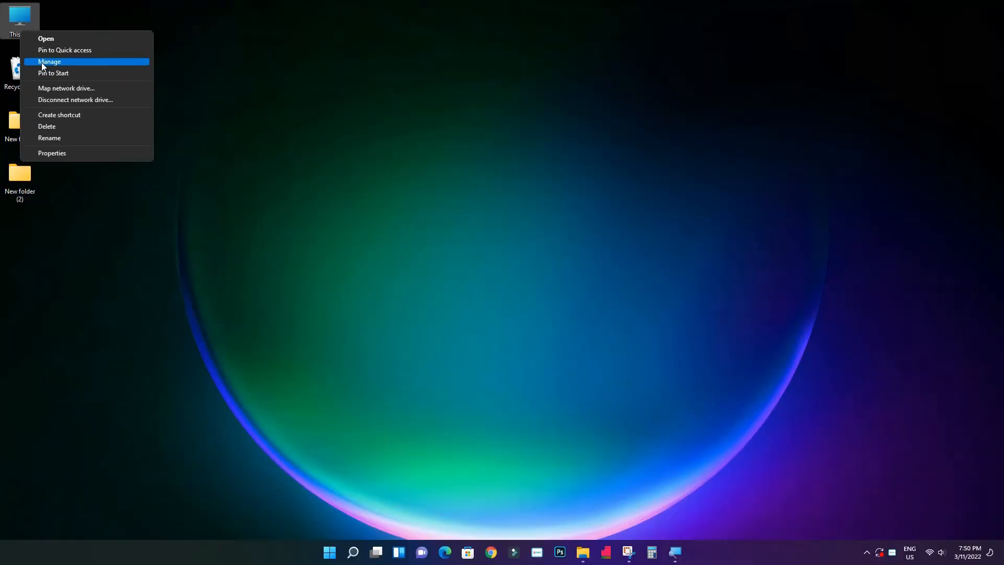
{"action": "left_click", "coordinate": [43, 63]}
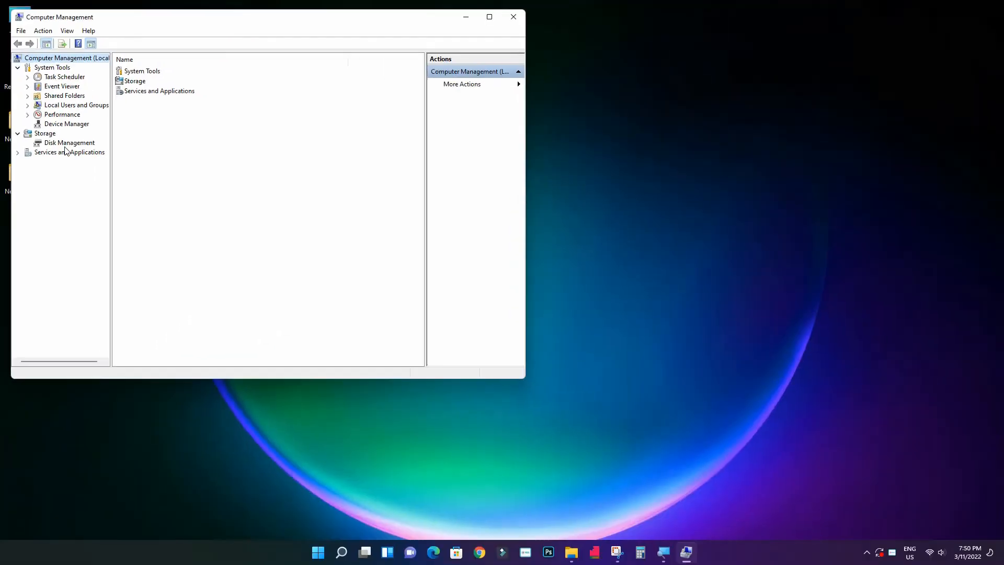
{"action": "left_click", "coordinate": [67, 146]}
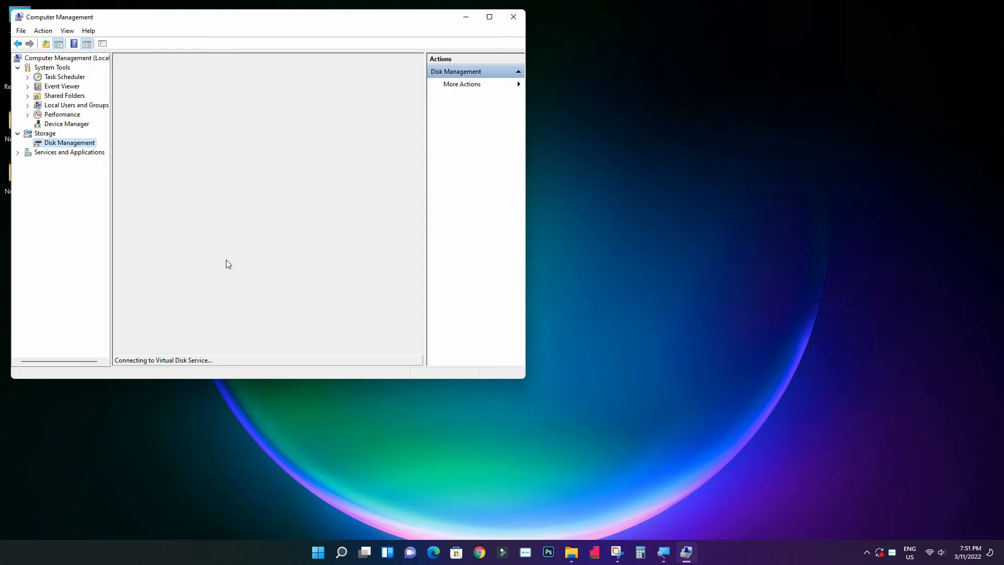
{"action": "left_click", "coordinate": [490, 17]}
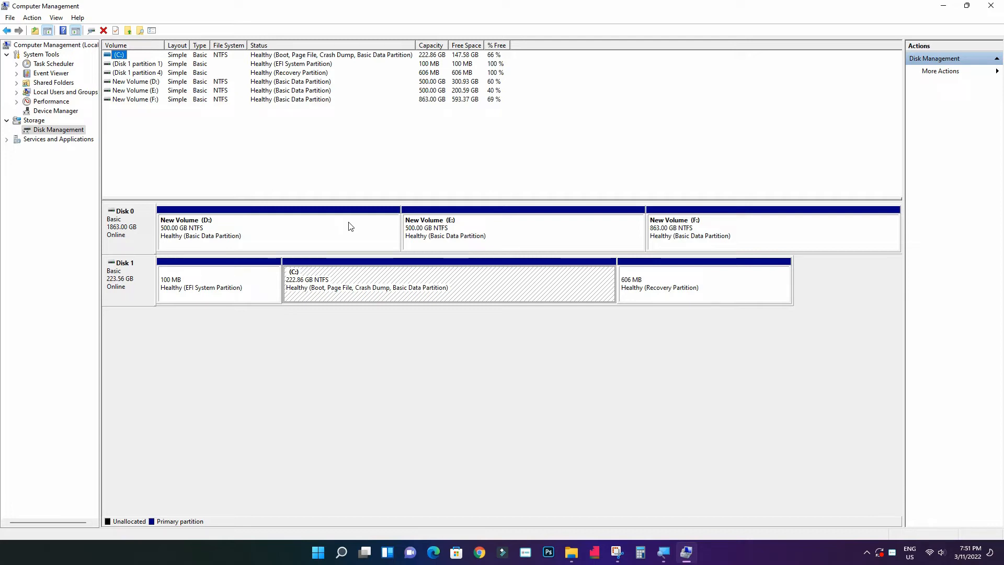
Calculate 1024 × 50 in Calculator to convert 50 GB to megabytes, and return to Disk Management
{"action": "left_click", "coordinate": [641, 558]}
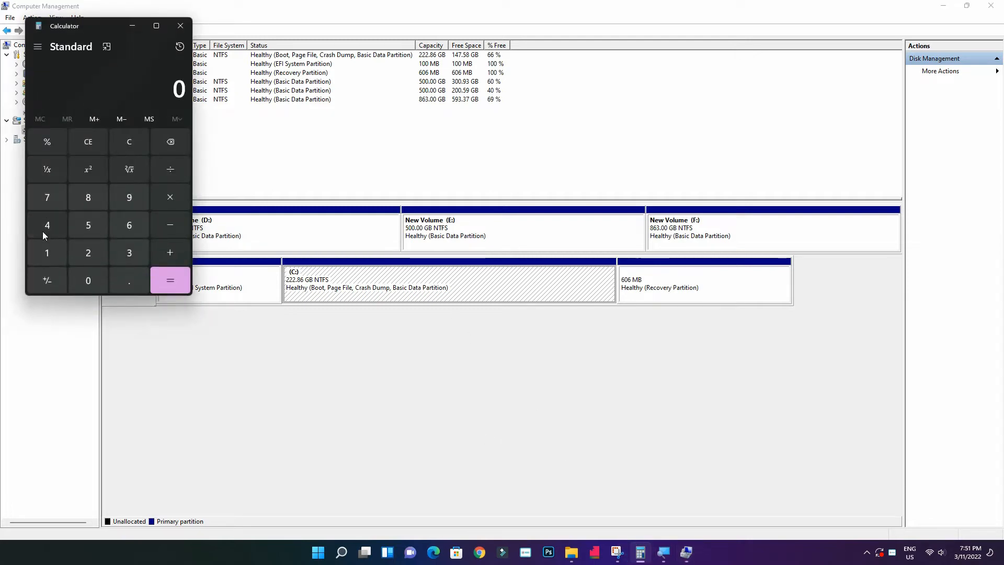
{"action": "left_click", "coordinate": [48, 253]}
{"action": "left_click", "coordinate": [82, 282]}
{"action": "left_click", "coordinate": [92, 254]}
{"action": "left_click", "coordinate": [50, 225]}
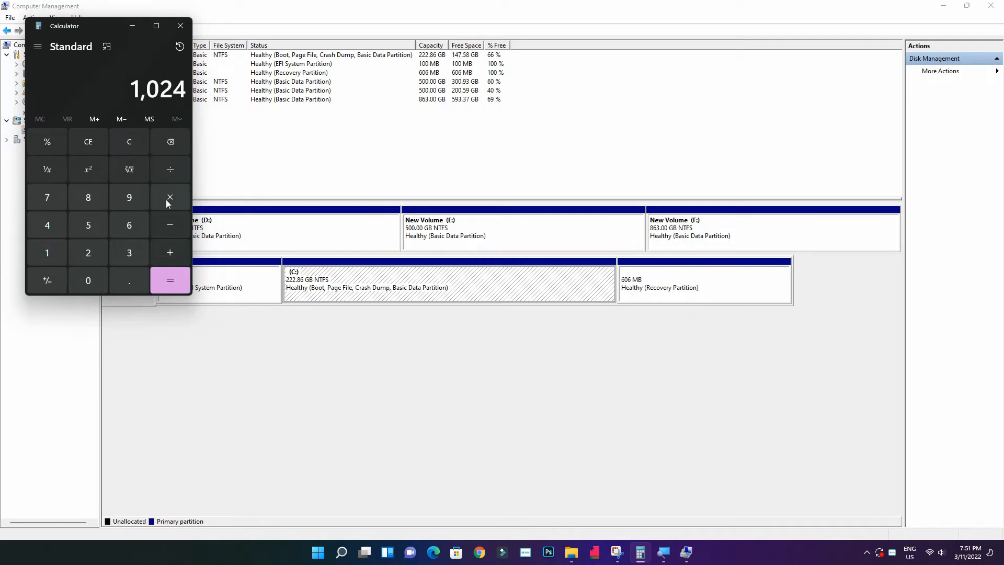
{"action": "left_click", "coordinate": [166, 203]}
{"action": "left_click", "coordinate": [86, 225]}
{"action": "left_click", "coordinate": [93, 285]}
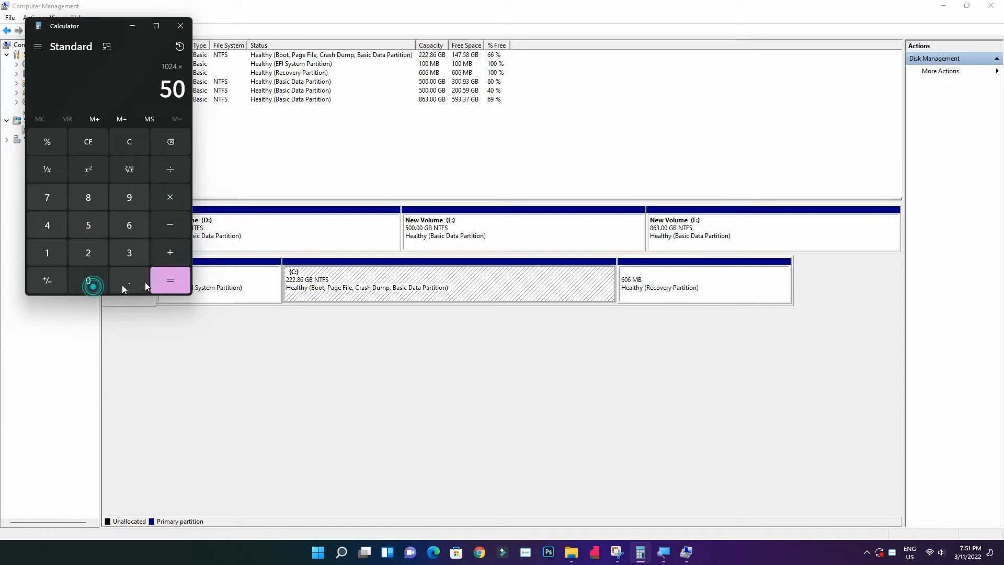
{"action": "left_click", "coordinate": [165, 276]}
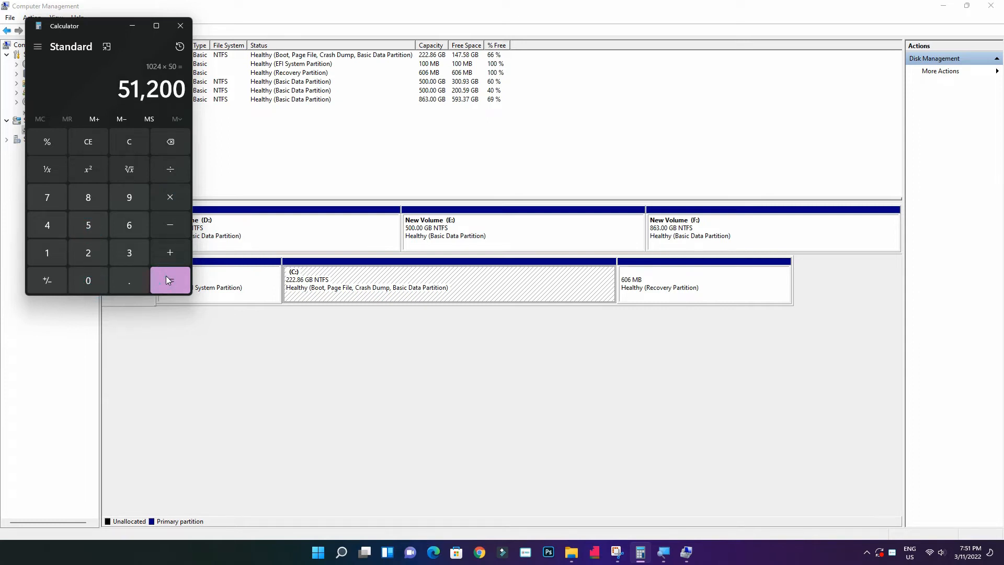
{"action": "left_click", "coordinate": [139, 29]}
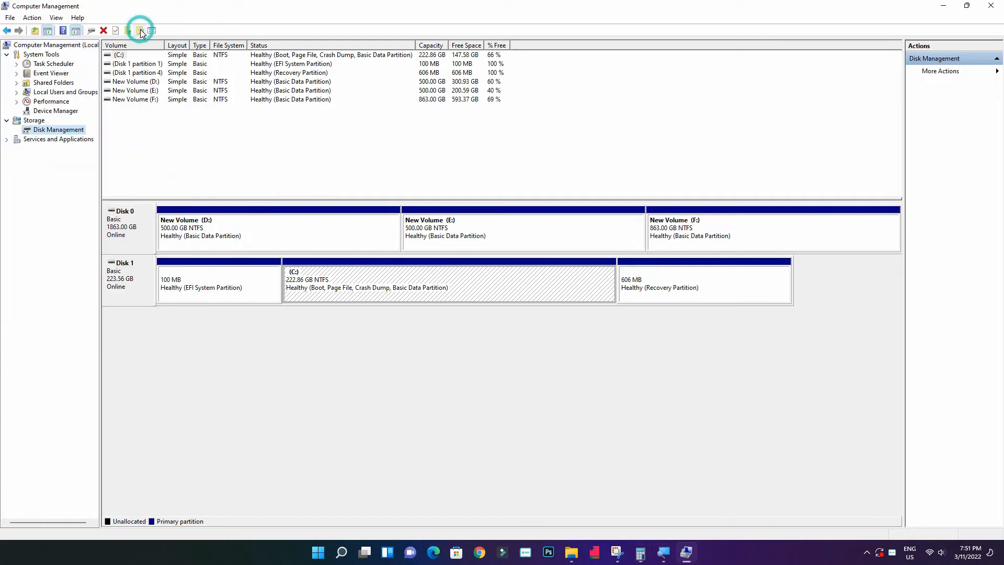
Shrink volume F: on Disk 0 by 51200 MB and check the drives in File Explorer
{"action": "right_click", "coordinate": [730, 235]}
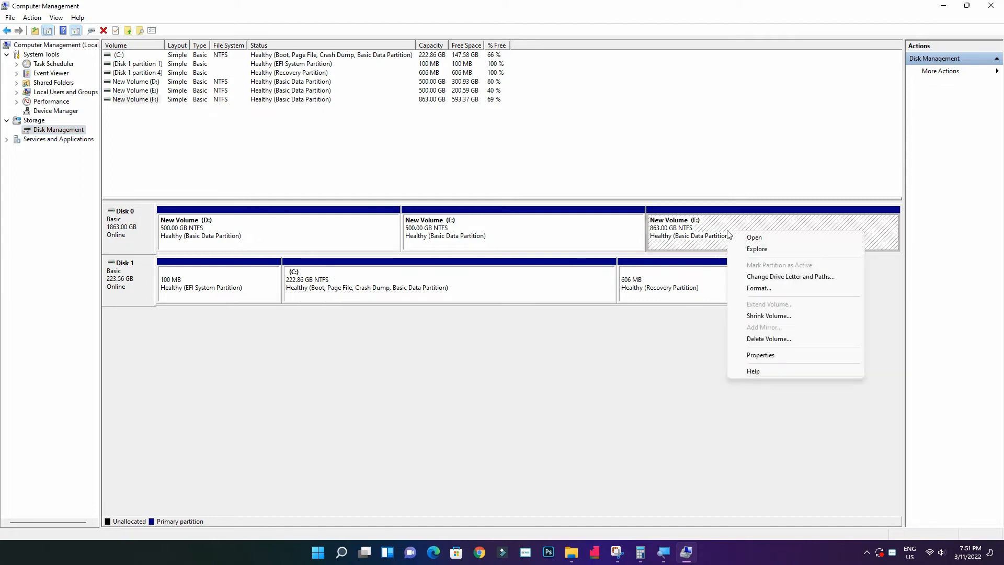
{"action": "left_click", "coordinate": [755, 316]}
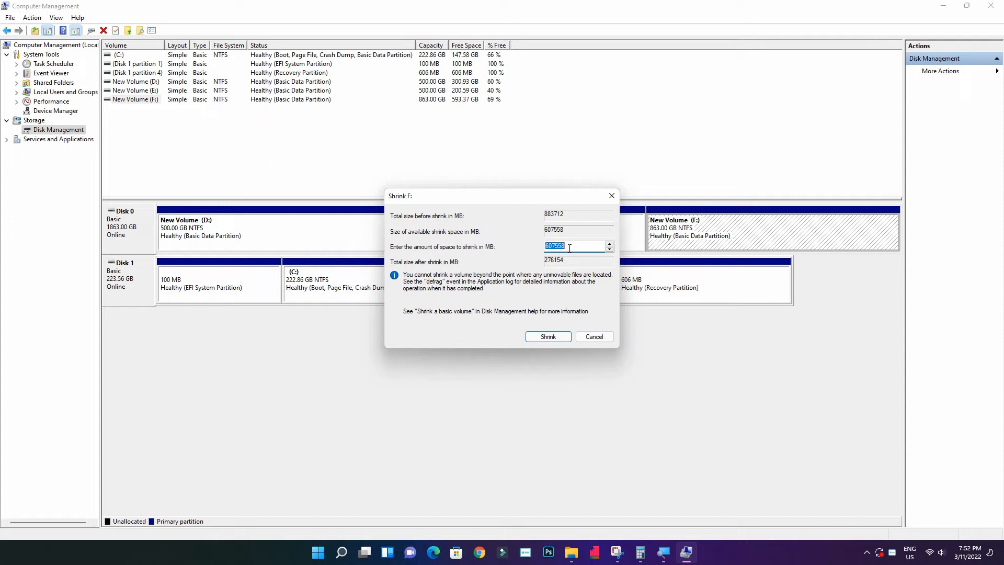
{"action": "type", "text": "51200"}
{"action": "left_click", "coordinate": [558, 340]}
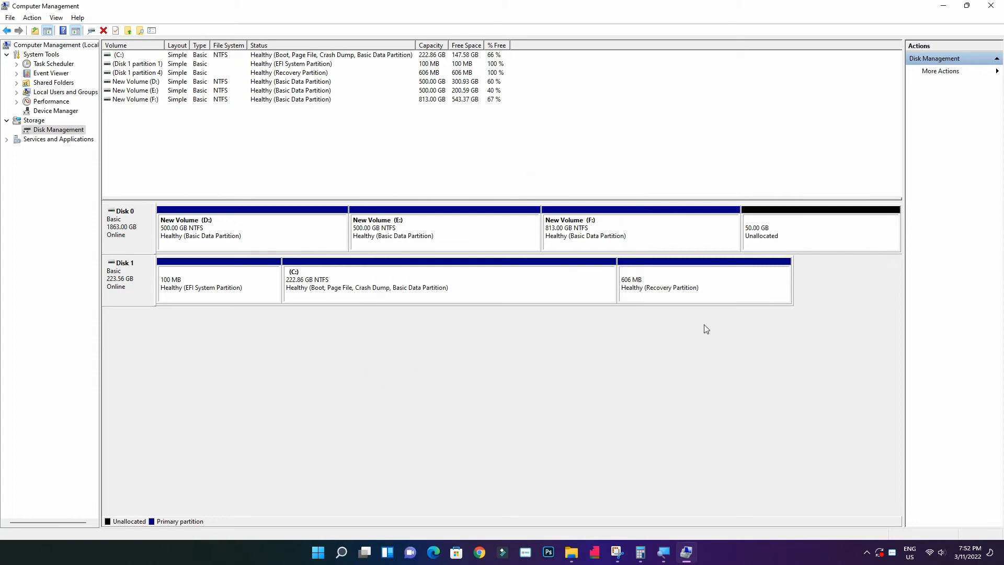
{"action": "left_click", "coordinate": [571, 553]}
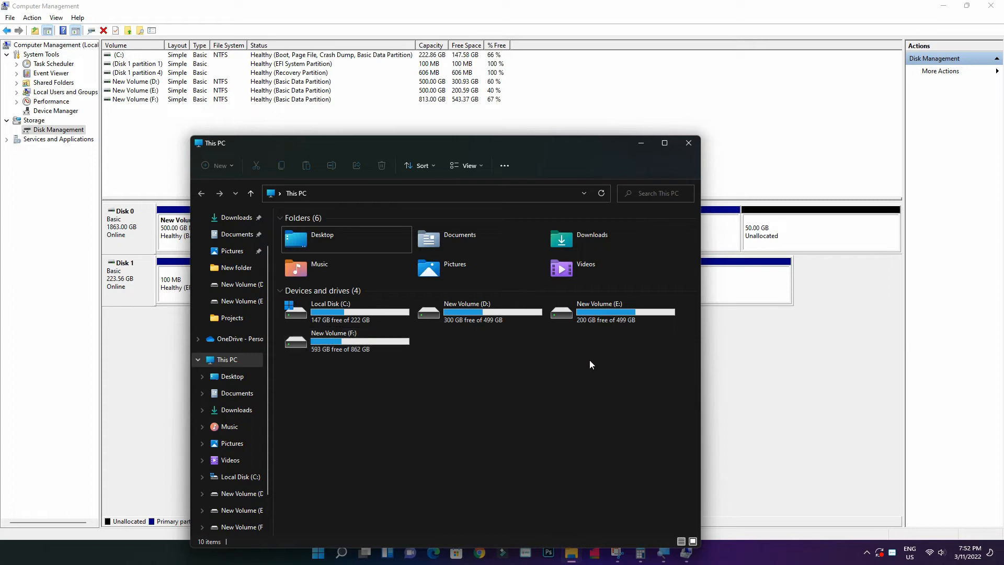
{"action": "left_click", "coordinate": [641, 143]}
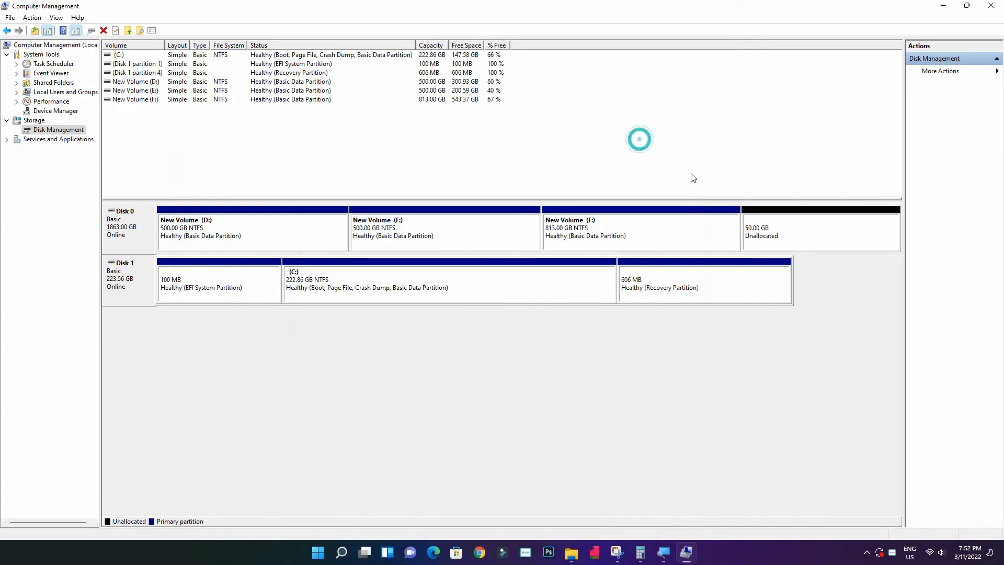
Create a 51200 MB NTFS simple volume in Disk 0's unallocated space with drive letter G, label New Volume and quick format; check it in File Explorer
{"action": "right_click", "coordinate": [765, 236]}
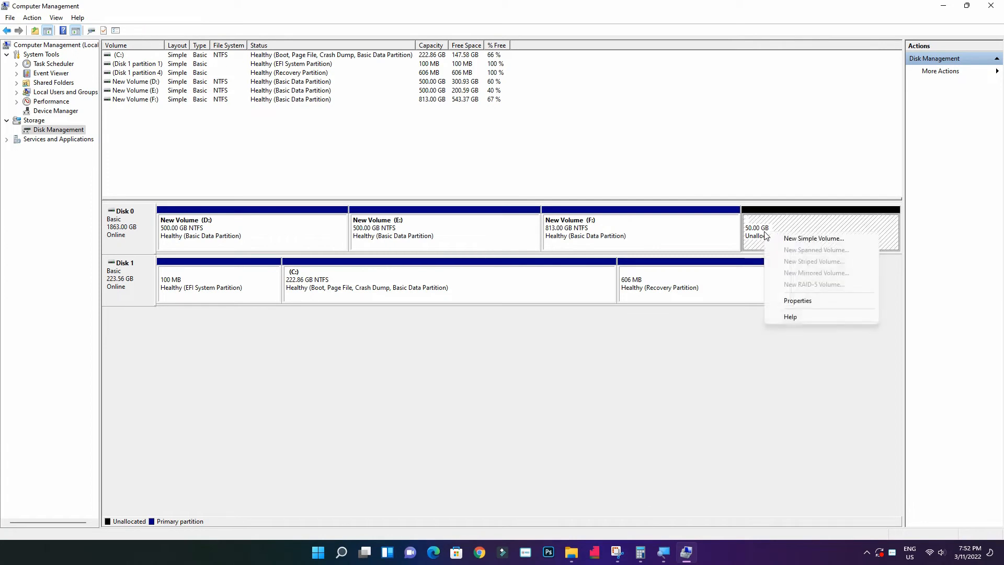
{"action": "left_click", "coordinate": [790, 239]}
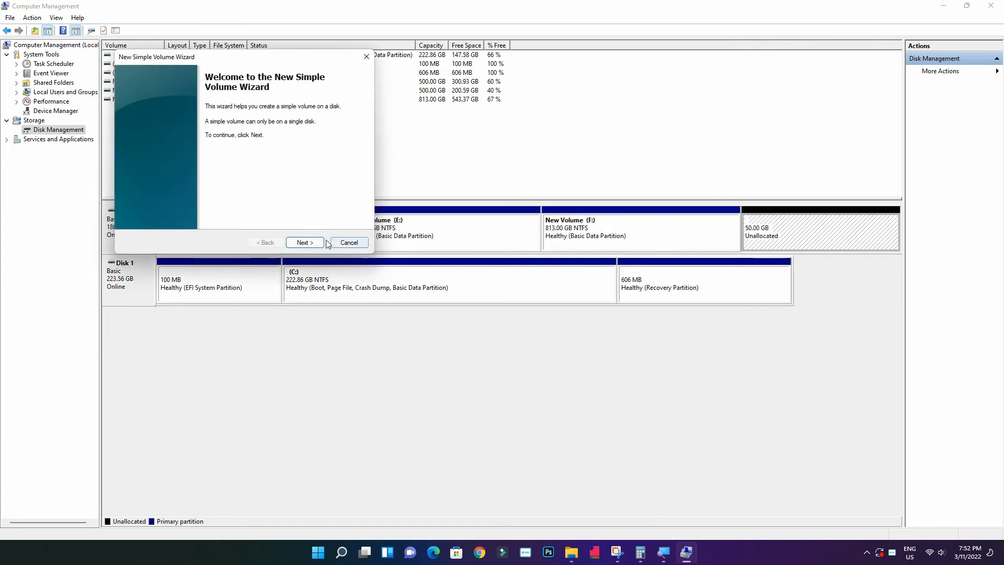
{"action": "left_click", "coordinate": [305, 243]}
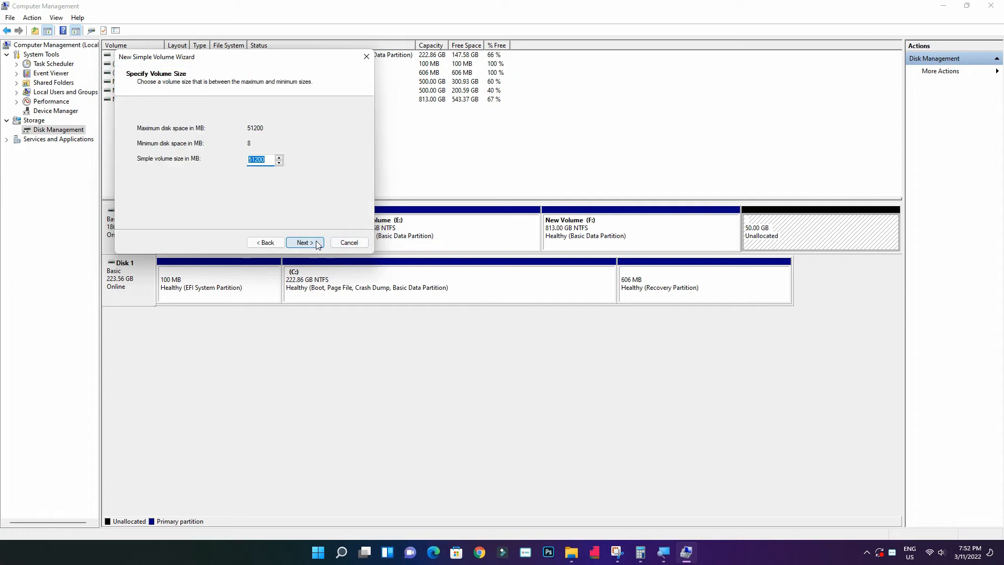
{"action": "left_click", "coordinate": [317, 243]}
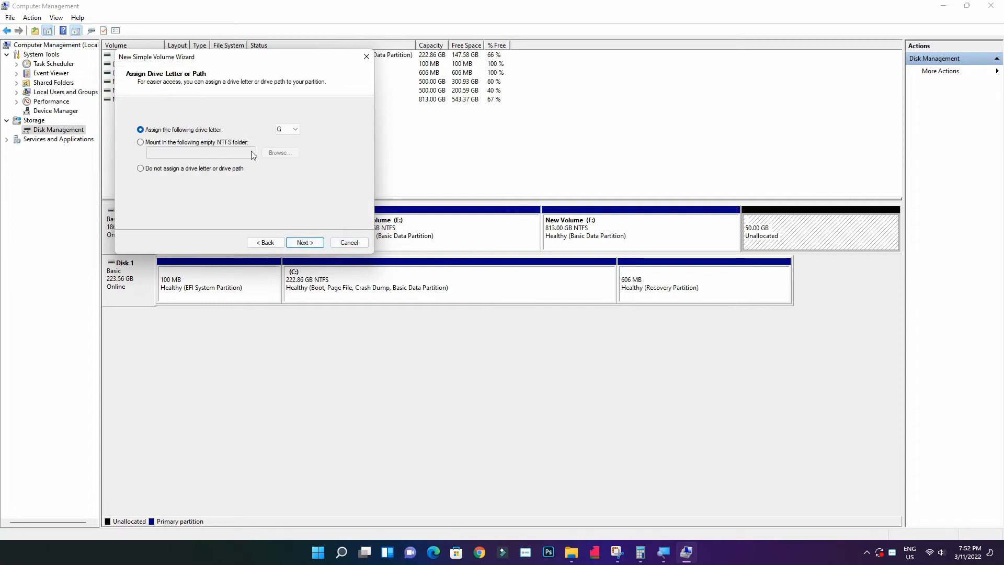
{"action": "left_click", "coordinate": [283, 131]}
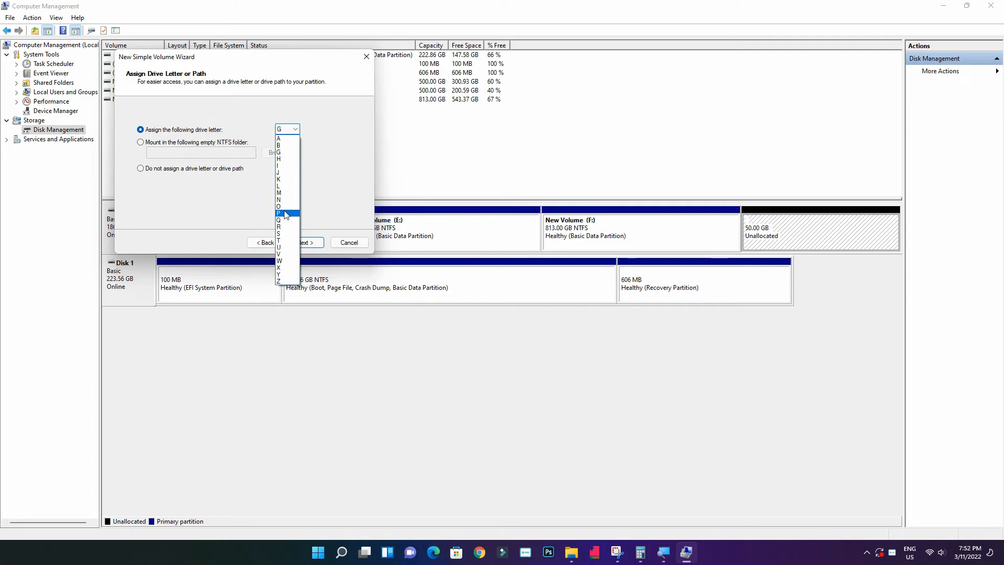
{"action": "left_click", "coordinate": [284, 133]}
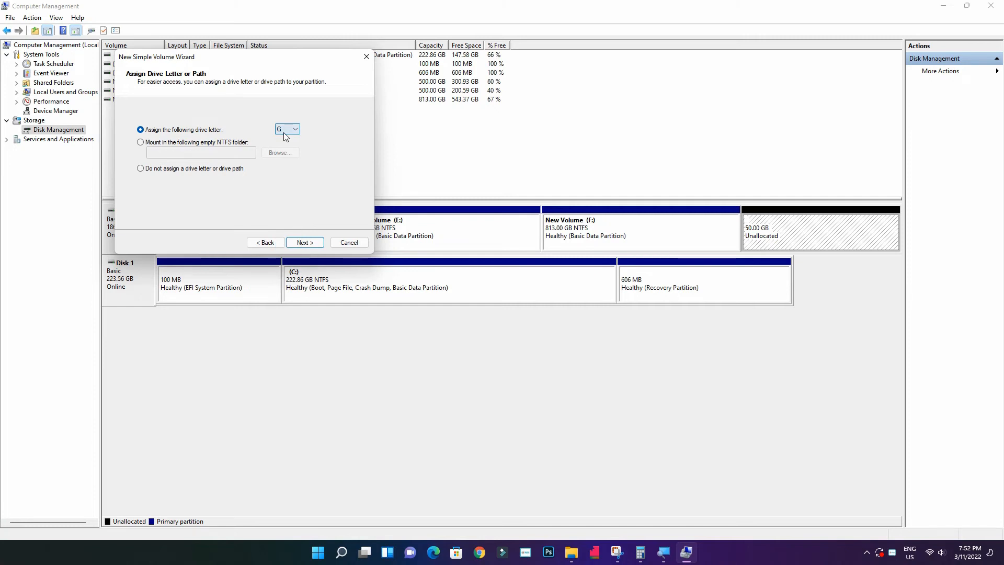
{"action": "left_click", "coordinate": [307, 243]}
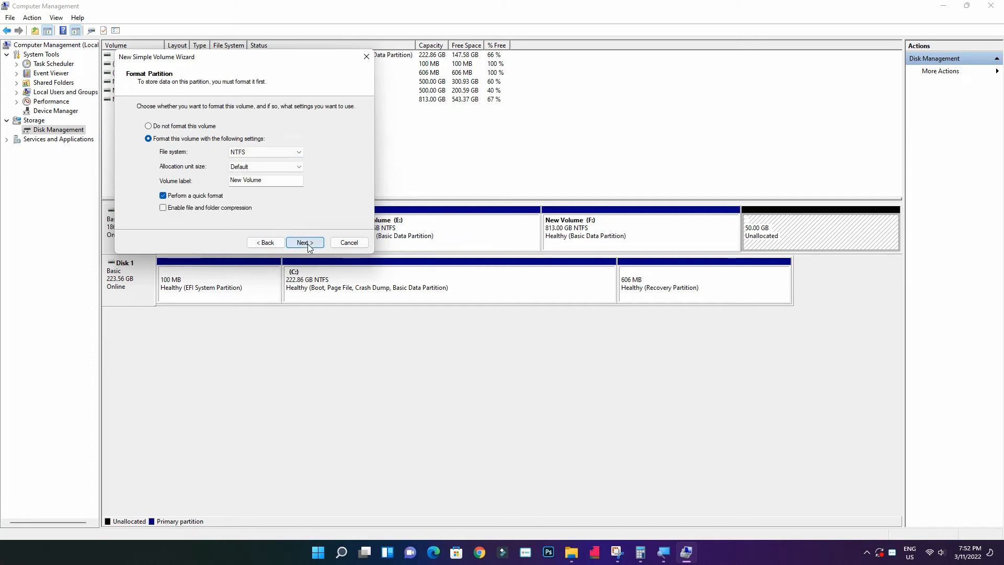
{"action": "left_click", "coordinate": [308, 244]}
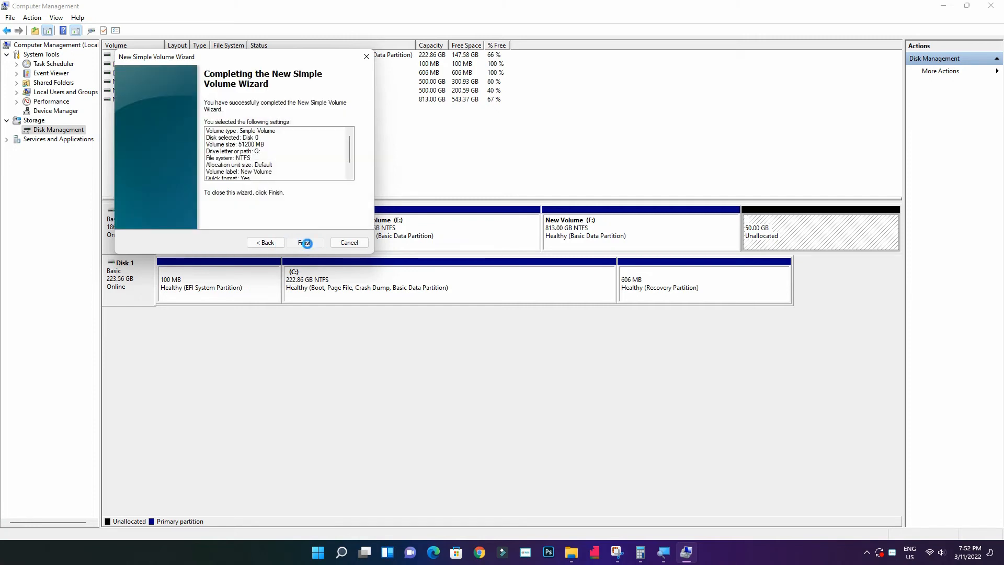
{"action": "left_click", "coordinate": [307, 243]}
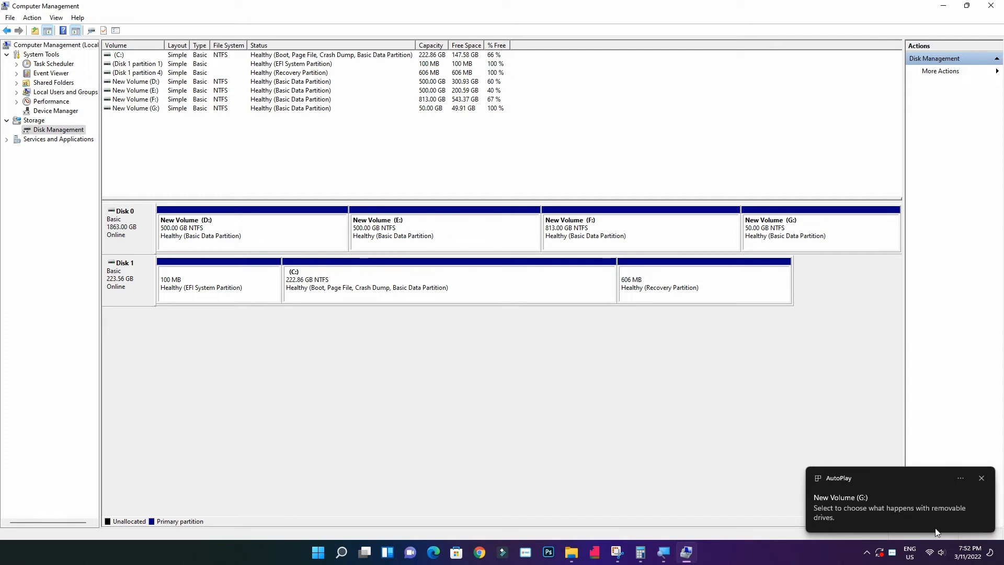
{"action": "left_click", "coordinate": [568, 554]}
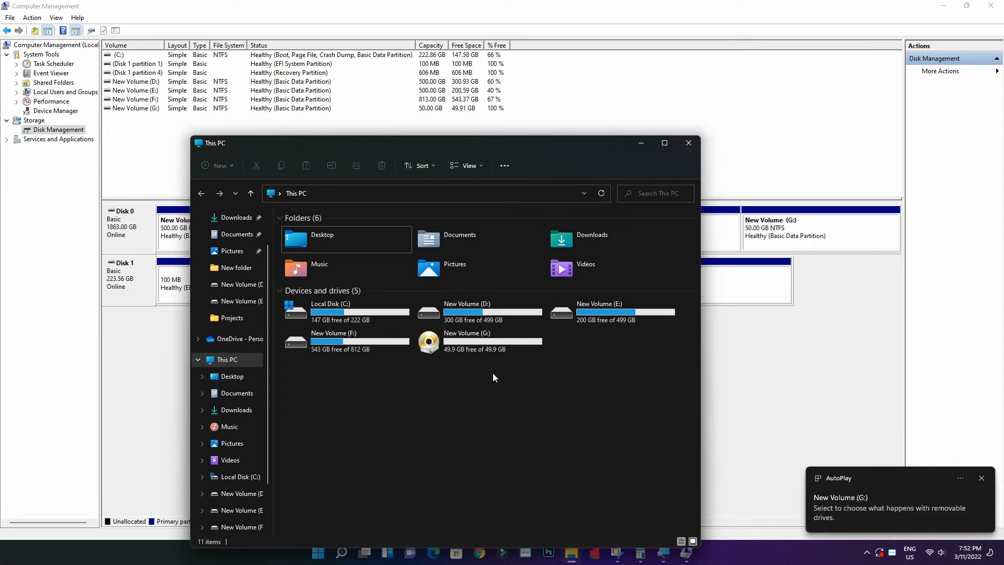
{"action": "left_click", "coordinate": [689, 144]}
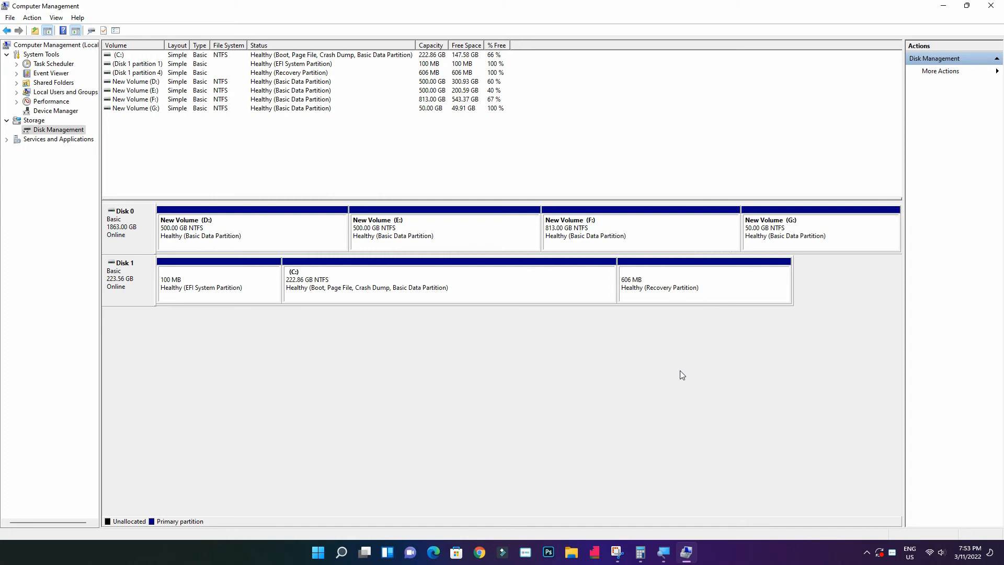
Delete the 50 GB volume G: from Disk 0, accepting the loss of its data
{"action": "right_click", "coordinate": [794, 246]}
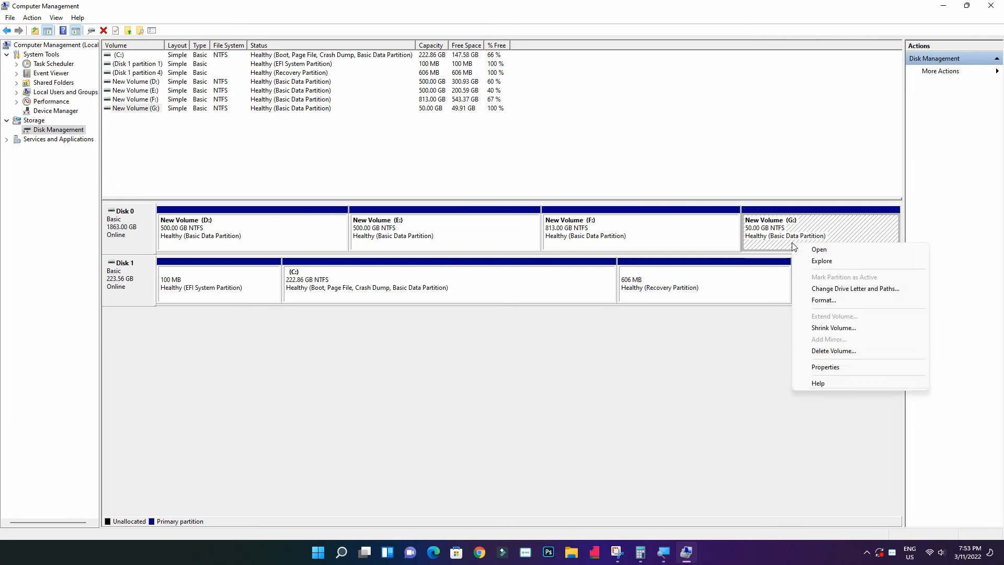
{"action": "left_click", "coordinate": [839, 355]}
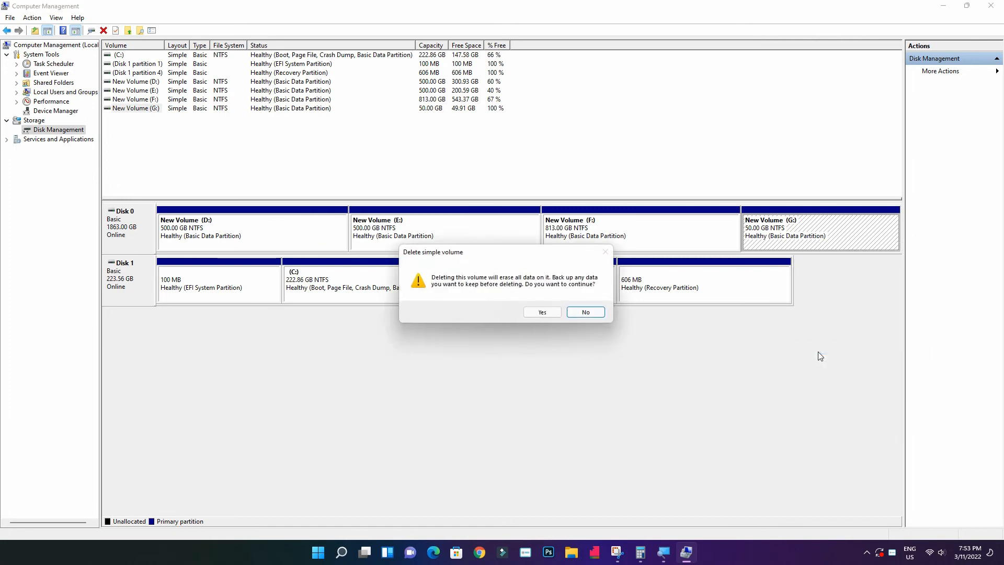
{"action": "left_click", "coordinate": [544, 315]}
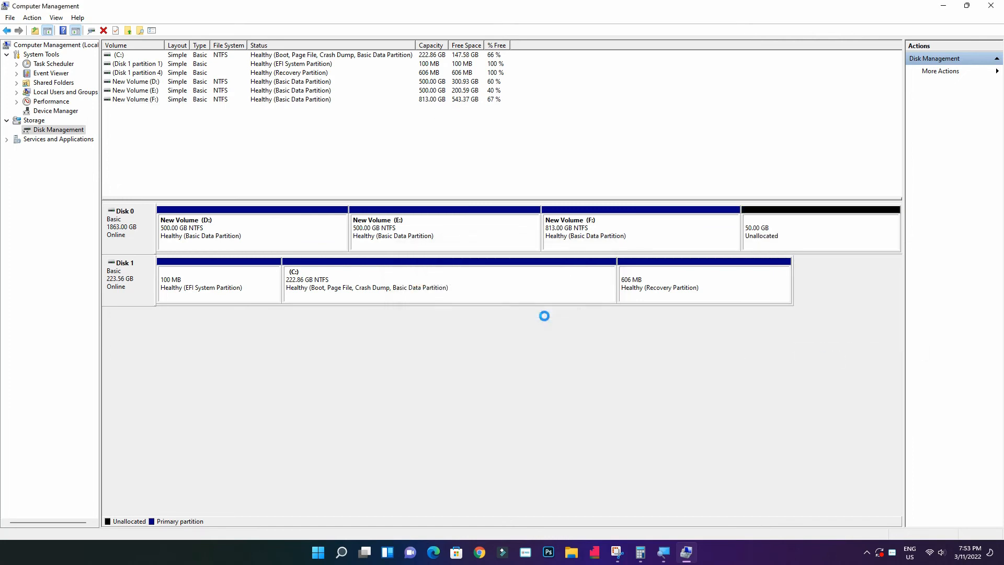
{"action": "right_click", "coordinate": [793, 246]}
Extend volume F: with all of the 50 GB unallocated space on Disk 0, keeping the wizard's default settings
{"action": "left_click", "coordinate": [649, 243]}
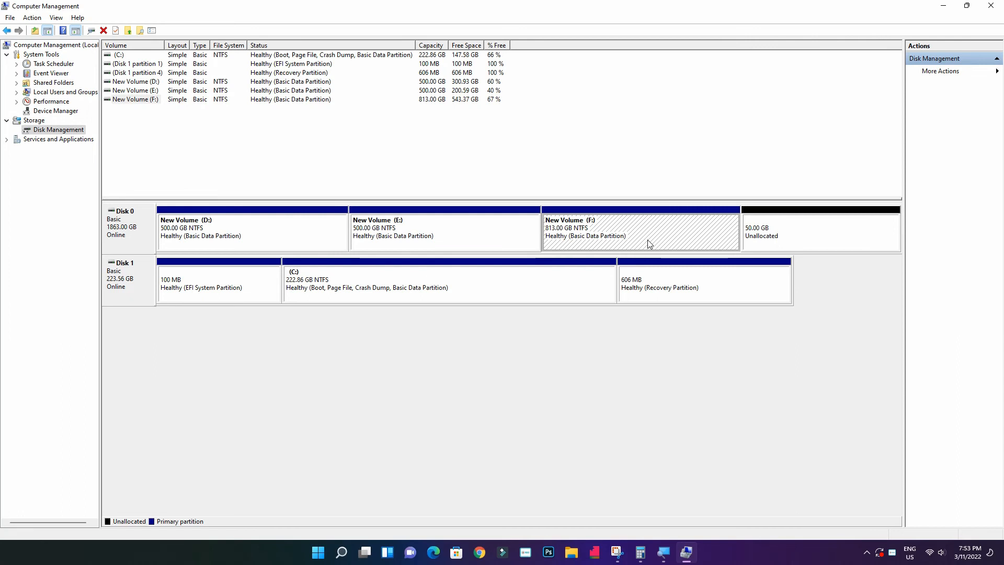
{"action": "right_click", "coordinate": [650, 244]}
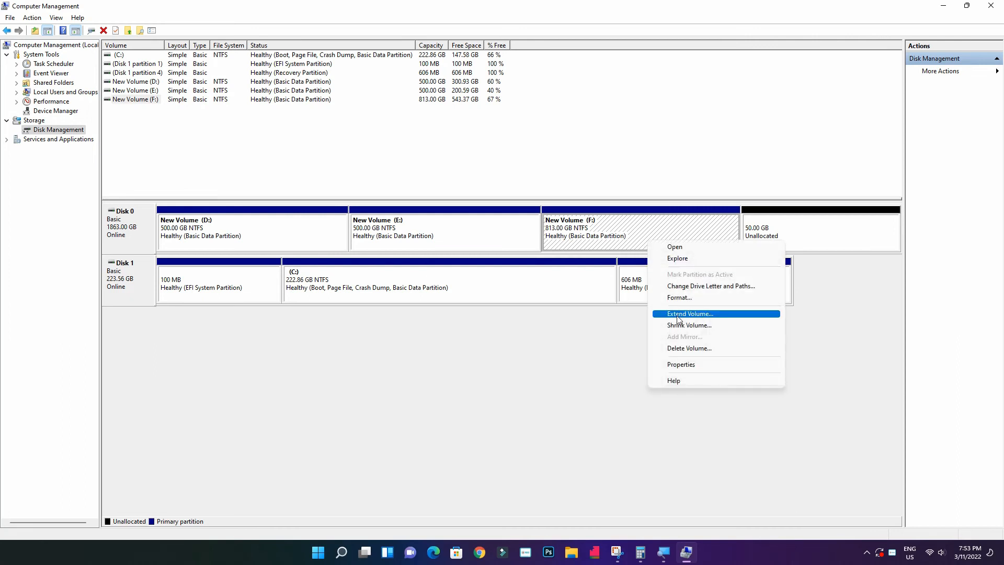
{"action": "left_click", "coordinate": [425, 209]}
{"action": "right_click", "coordinate": [429, 223]}
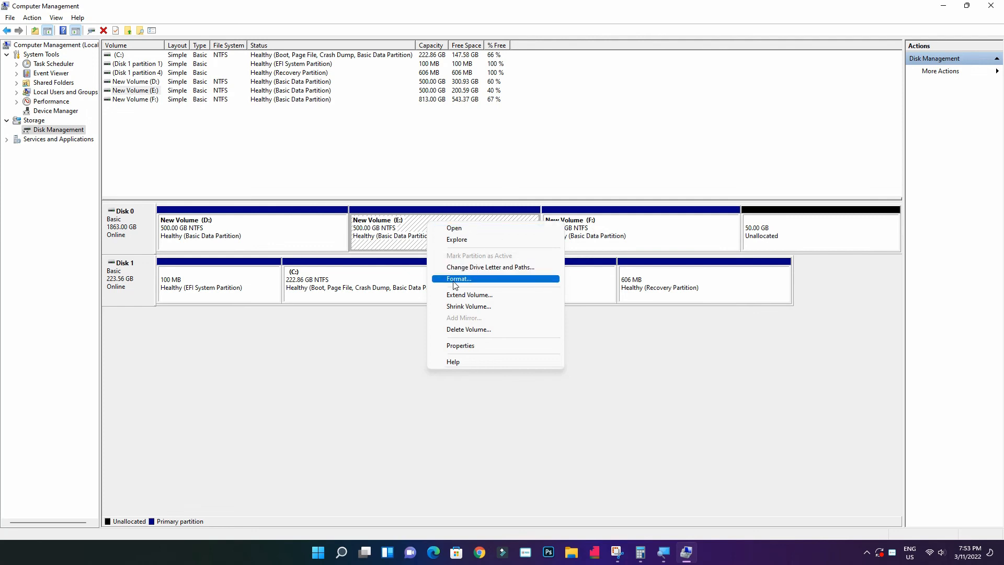
{"action": "right_click", "coordinate": [566, 240]}
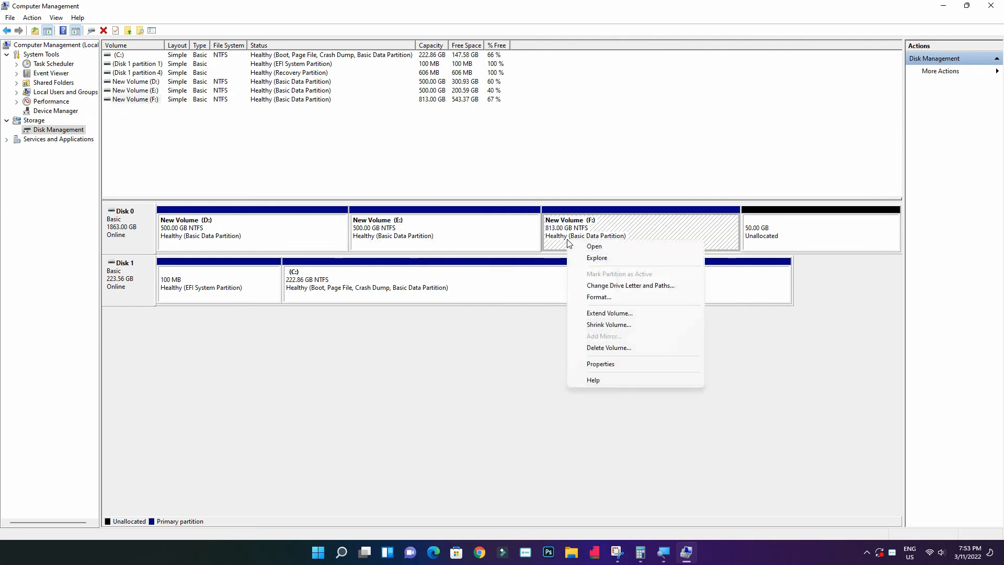
{"action": "left_click", "coordinate": [593, 313]}
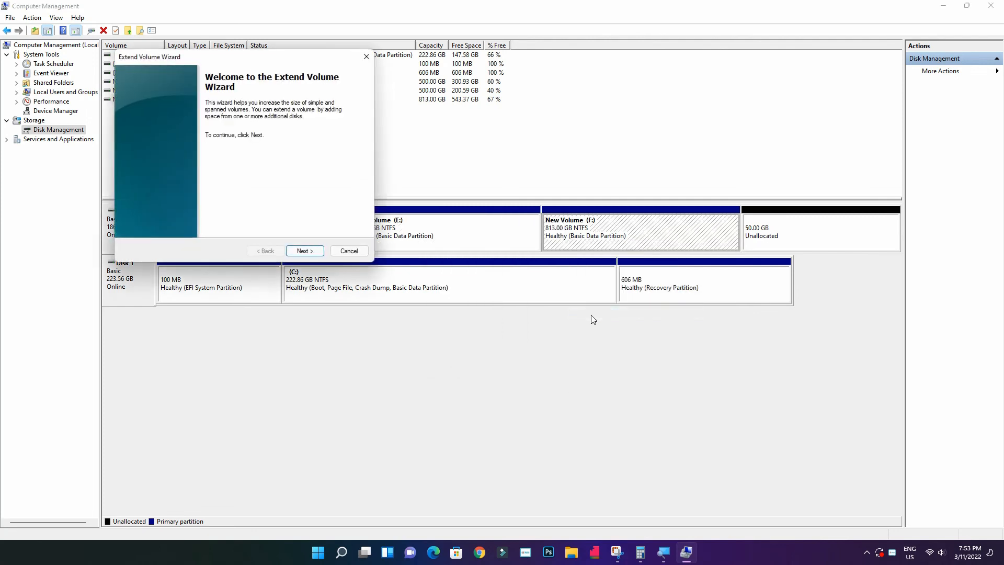
{"action": "left_click", "coordinate": [314, 253]}
{"action": "left_click", "coordinate": [315, 252]}
{"action": "left_click", "coordinate": [314, 253]}
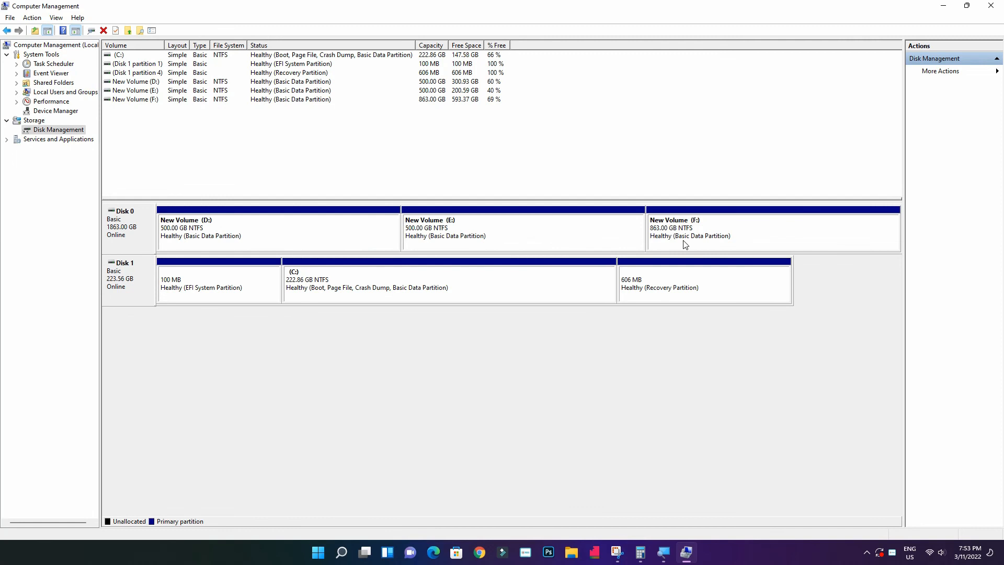
Check the drives under This PC in File Explorer, and minimise both File Explorer and Computer Management
{"action": "left_click", "coordinate": [570, 554]}
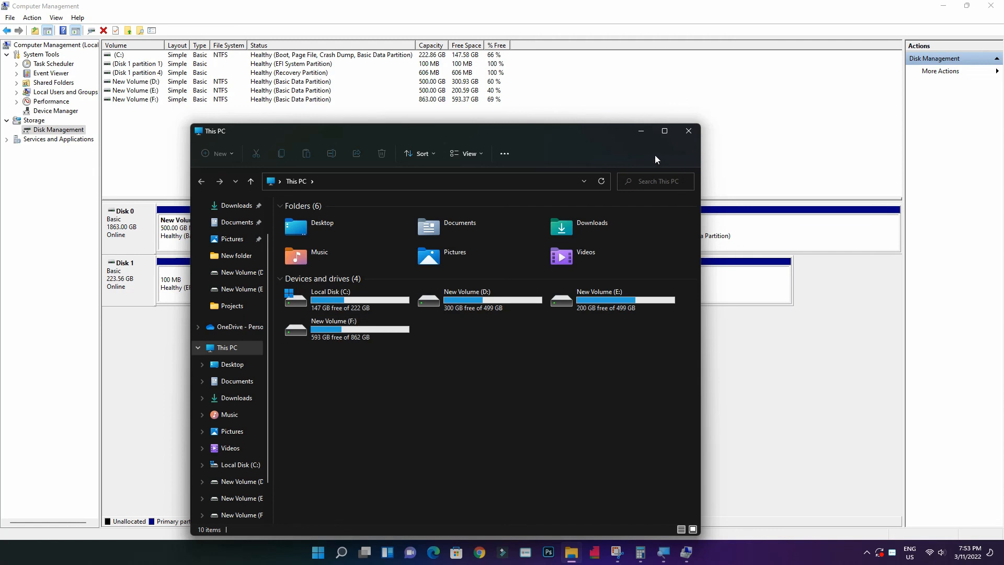
{"action": "left_click", "coordinate": [642, 132]}
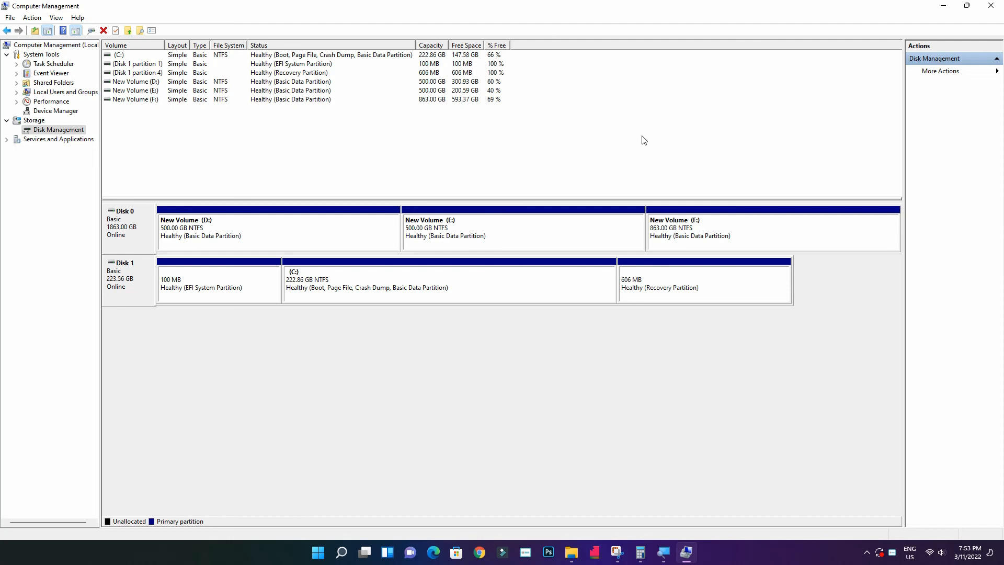
{"action": "left_click", "coordinate": [944, 6]}
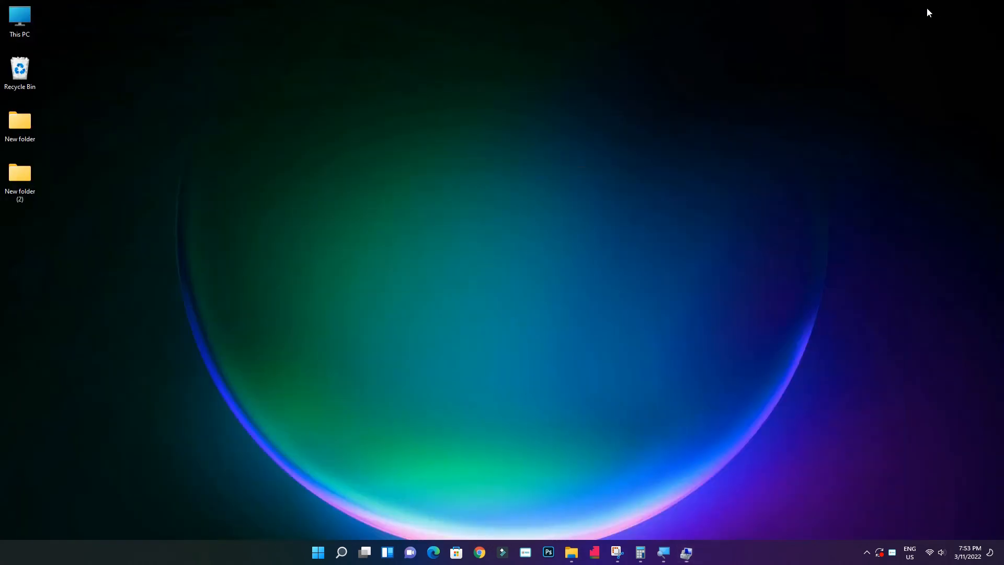